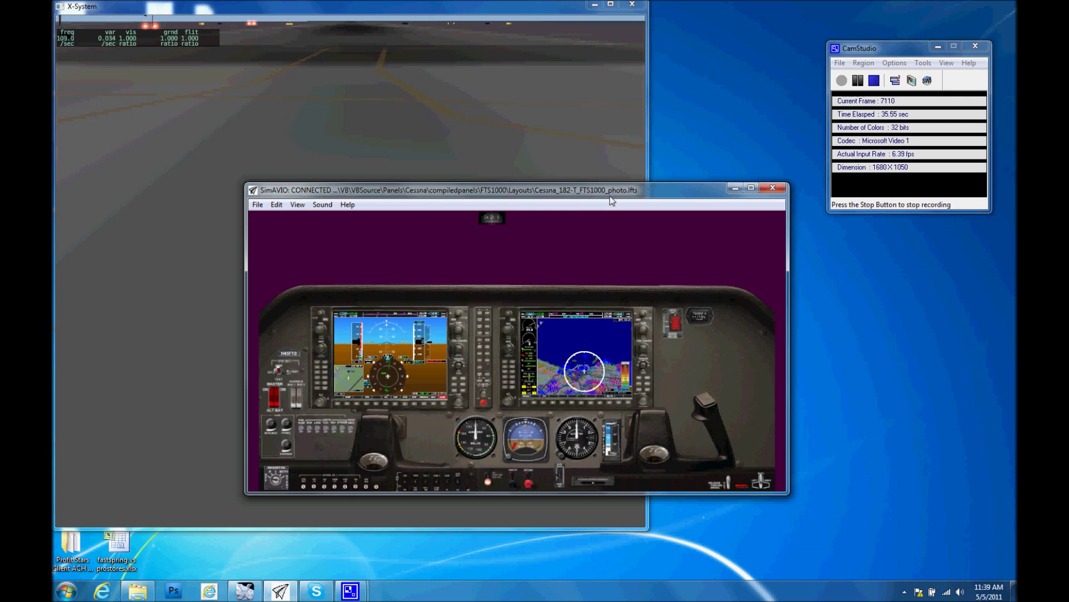
# - Open SimAVIO's View menu to reach the Masked View option
pyautogui.click(296, 205)
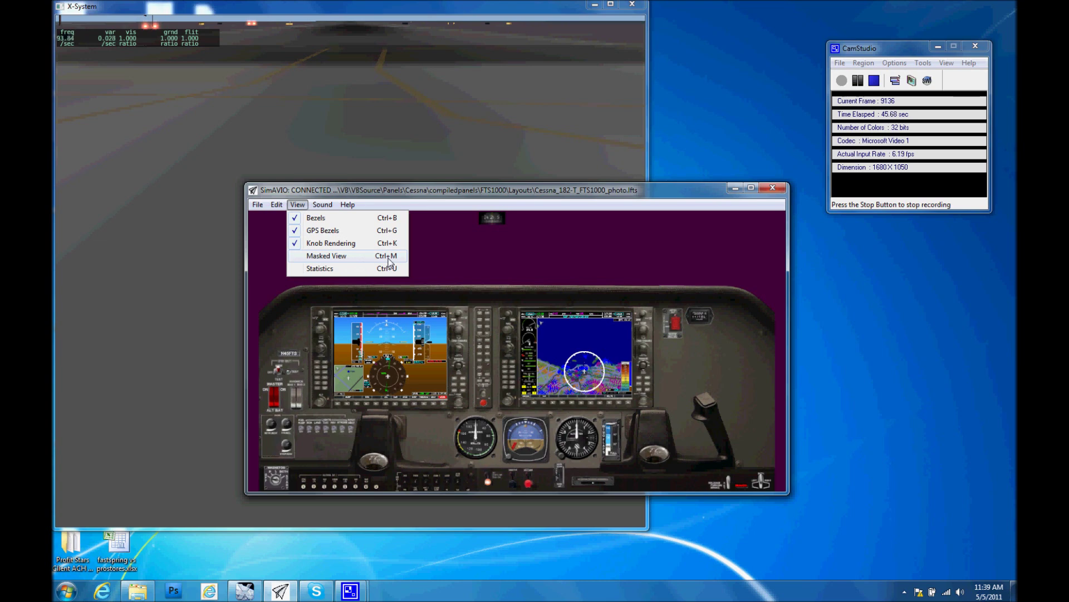
# - Turn on Masked View, leave full screen with Escape, then maximize the X-Plane window
pyautogui.click(454, 281)
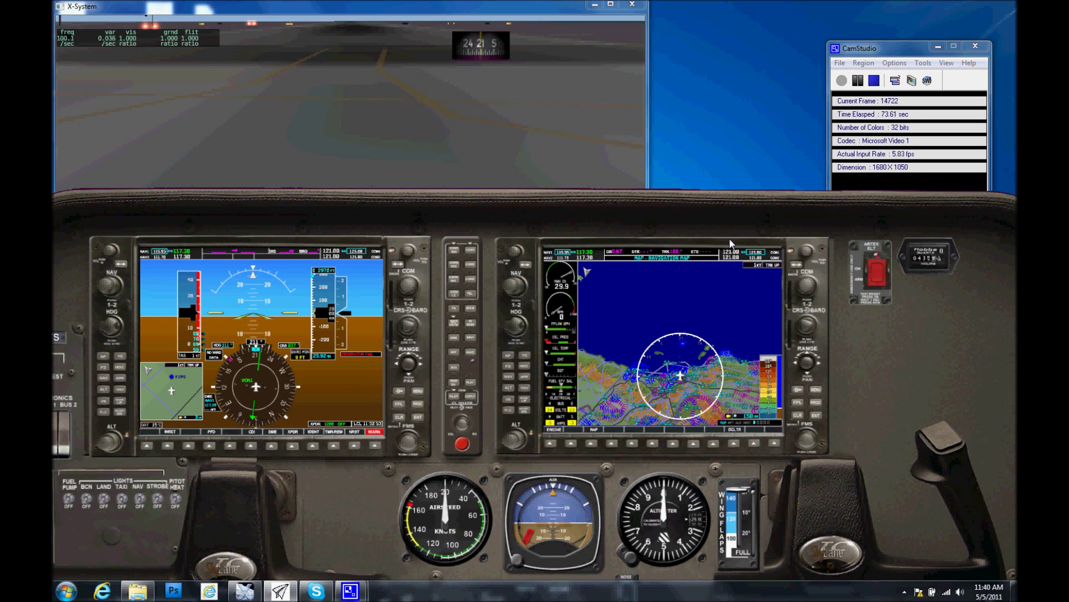
pyautogui.press('Escape')
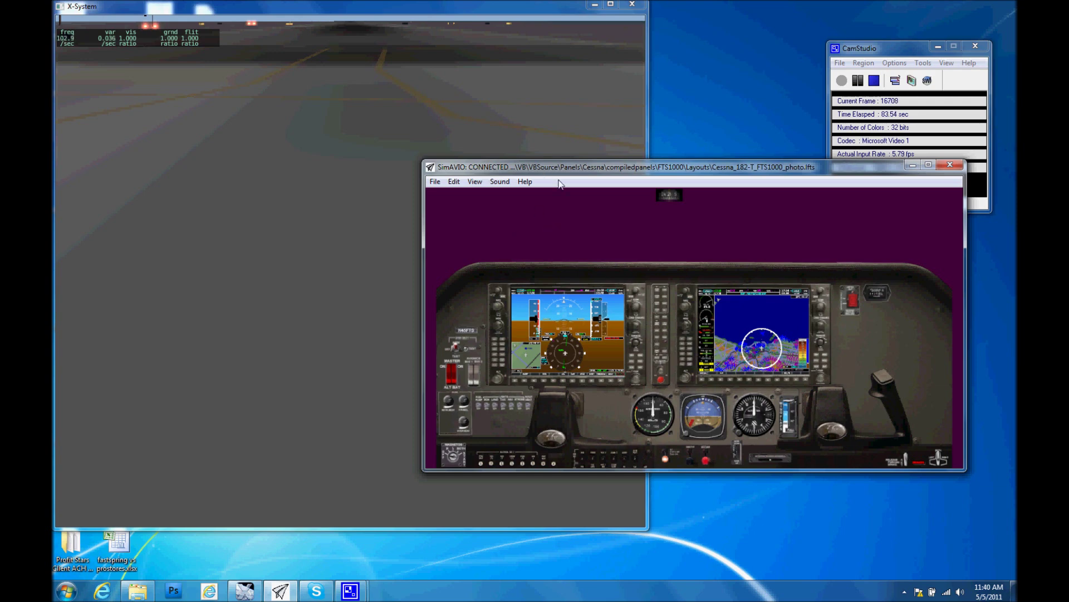
pyautogui.click(611, 5)
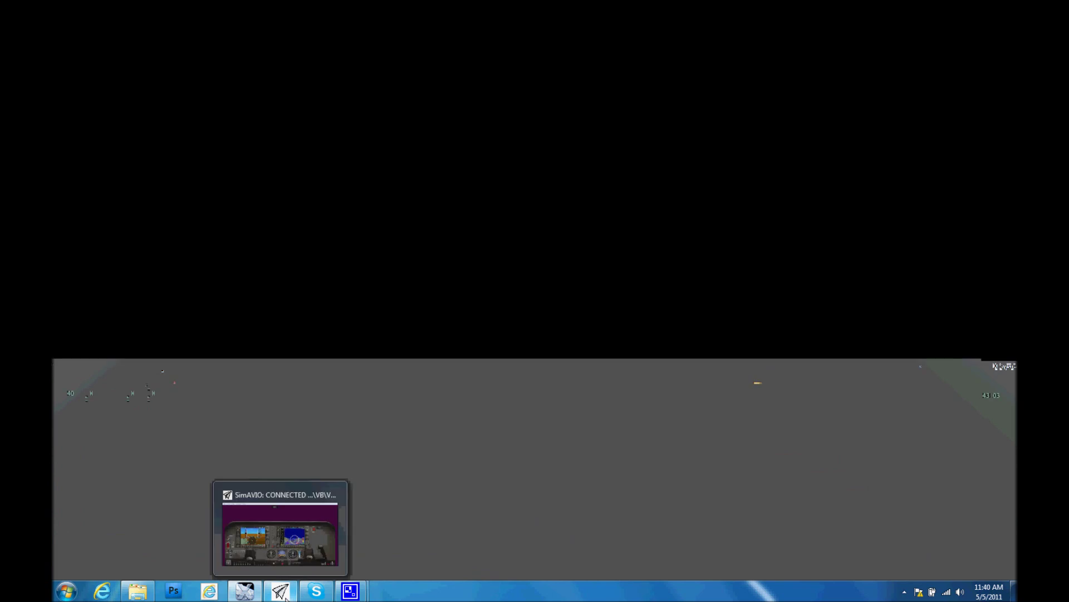
# - Preview the Cessna panel masked full-screen over maximized X-Plane, then restore its window
pyautogui.click(283, 592)
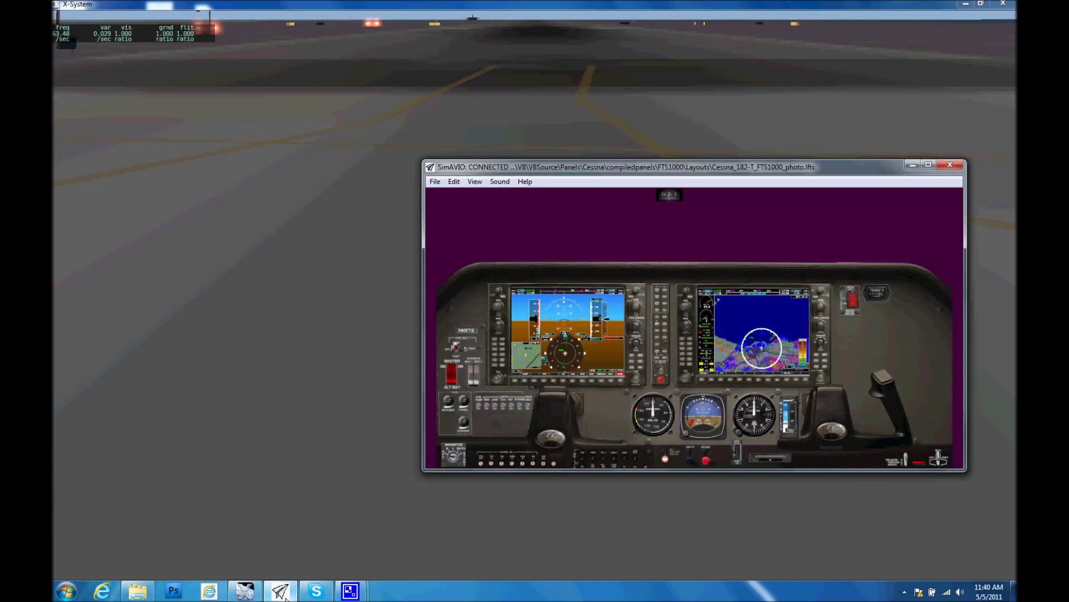
pyautogui.doubleClick(660, 248)
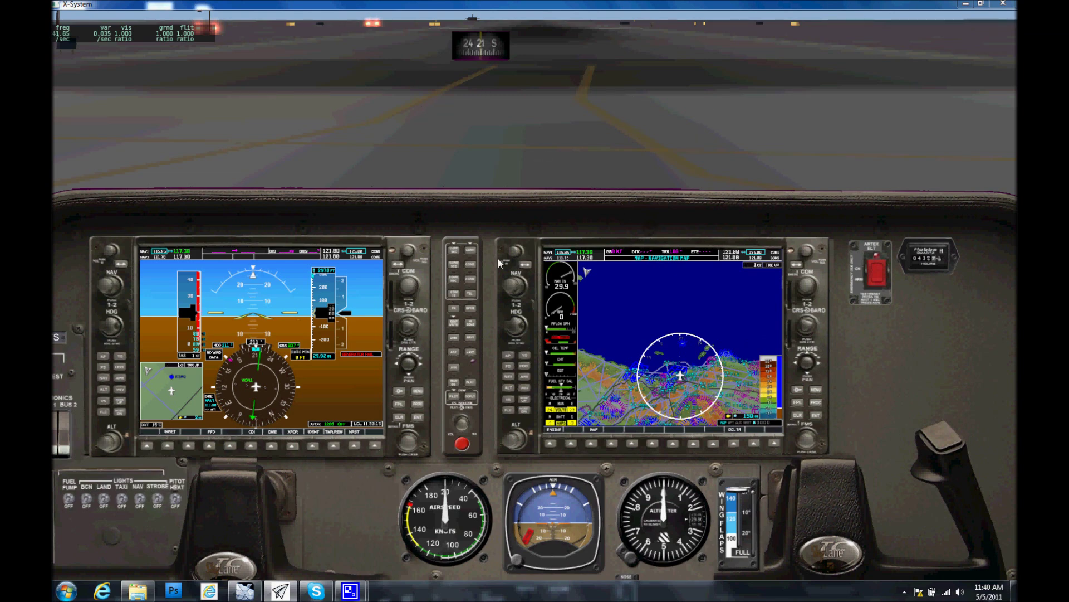
pyautogui.hotkey('alt', 'Tab')
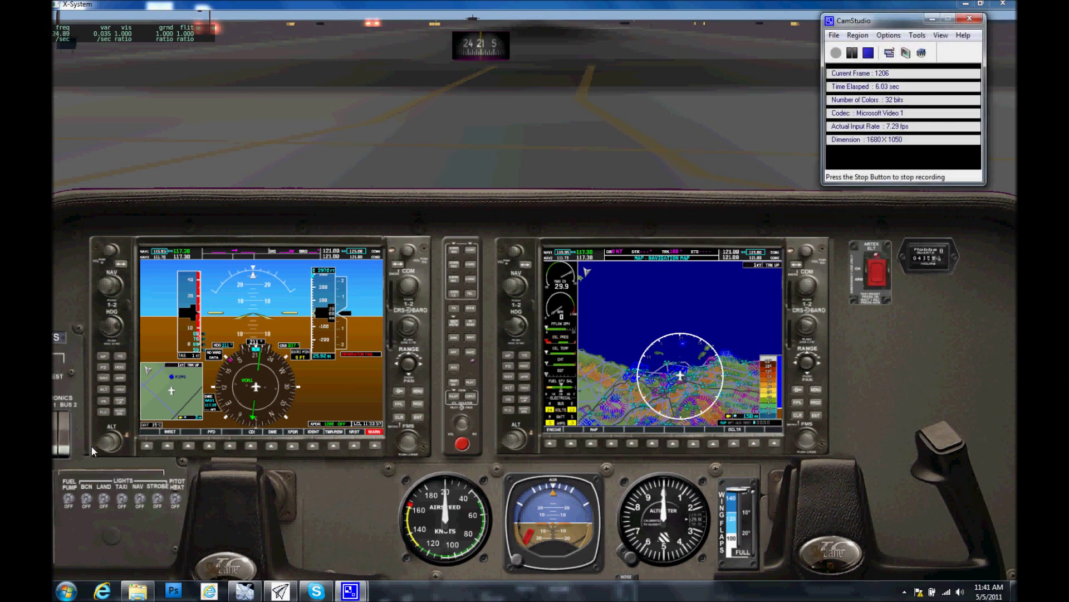
pyautogui.click(533, 225)
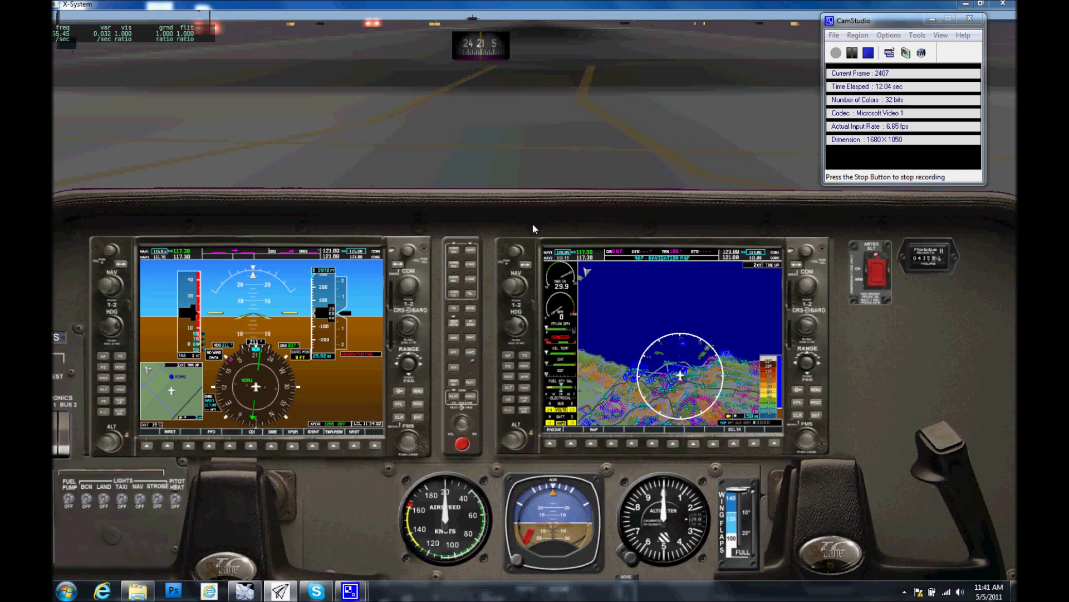
pyautogui.press('Escape')
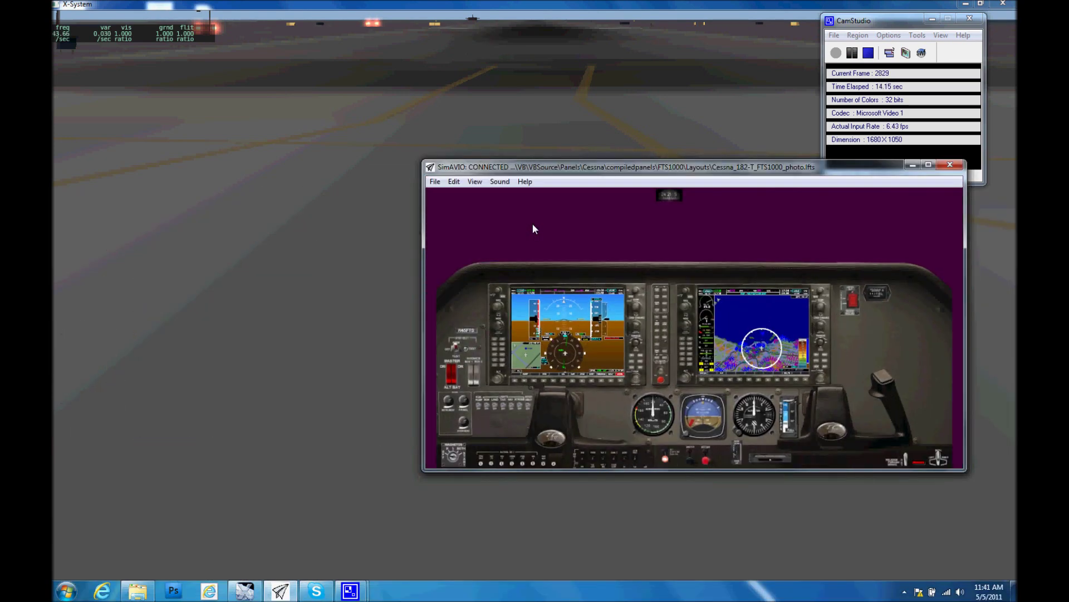
# - In Edit > Layout, disable Snap to bounds and set window area 144/8/1054/1677
pyautogui.click(473, 181)
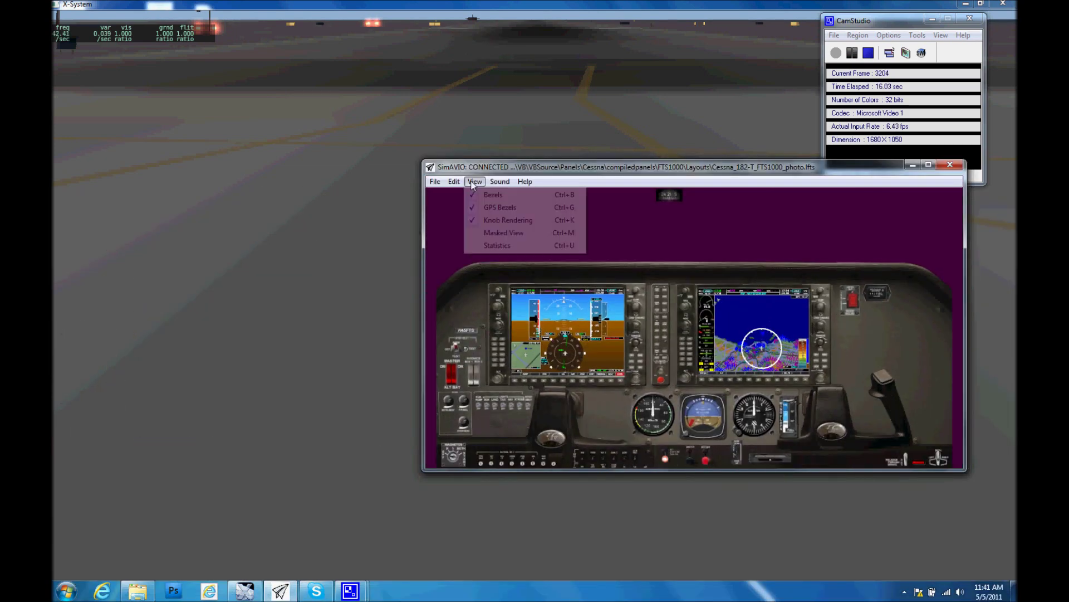
pyautogui.click(454, 182)
pyautogui.click(454, 183)
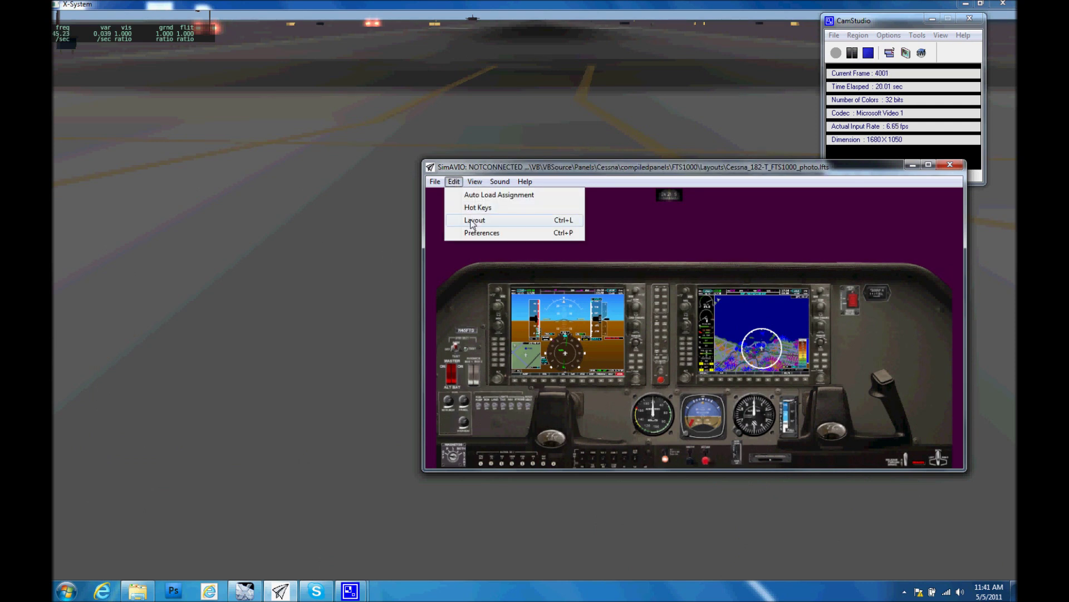
pyautogui.click(472, 221)
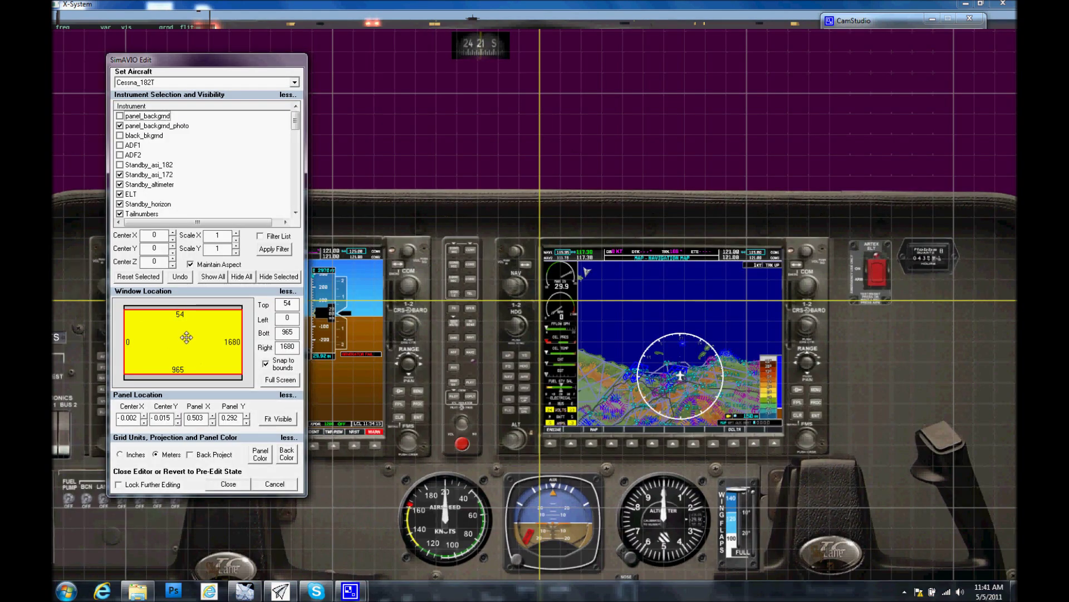
pyautogui.click(265, 365)
pyautogui.moveTo(241, 347); pyautogui.dragTo(243, 347)
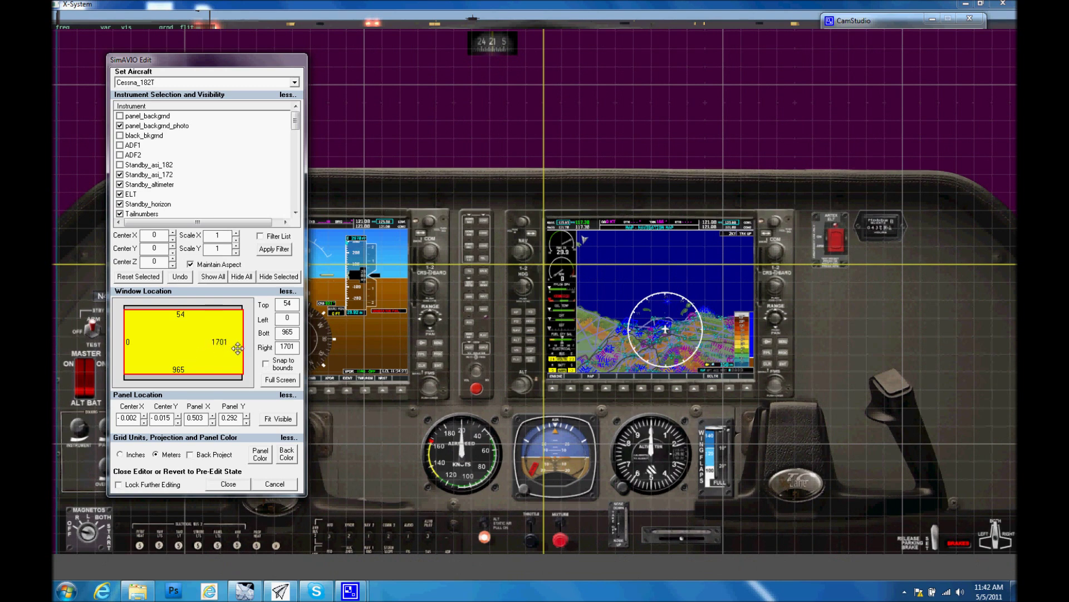
pyautogui.moveTo(240, 346); pyautogui.dragTo(239, 345)
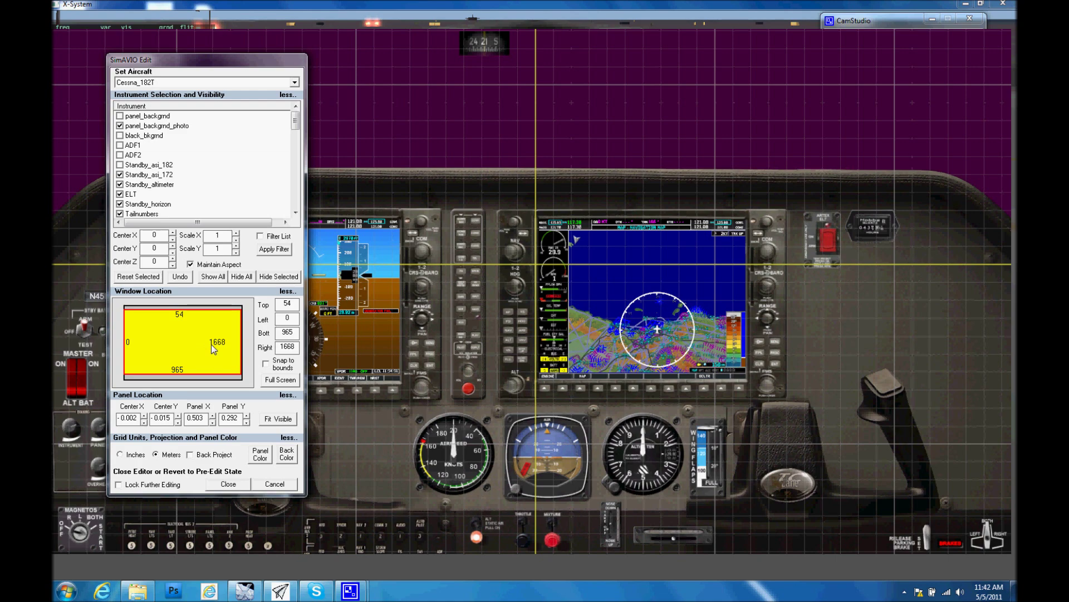
pyautogui.moveTo(208, 342); pyautogui.dragTo(202, 347)
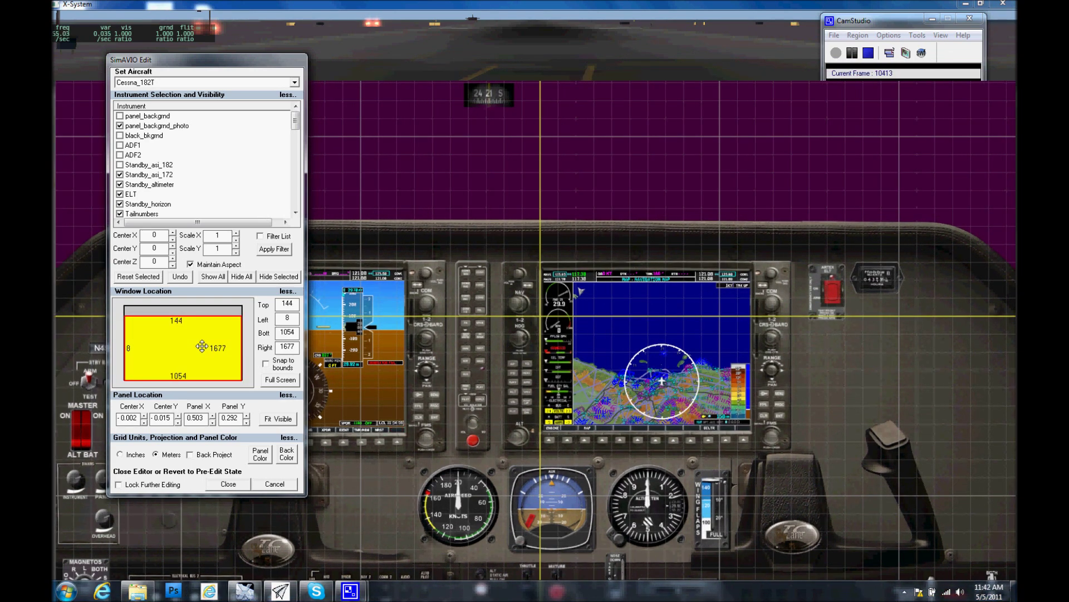
pyautogui.click(229, 484)
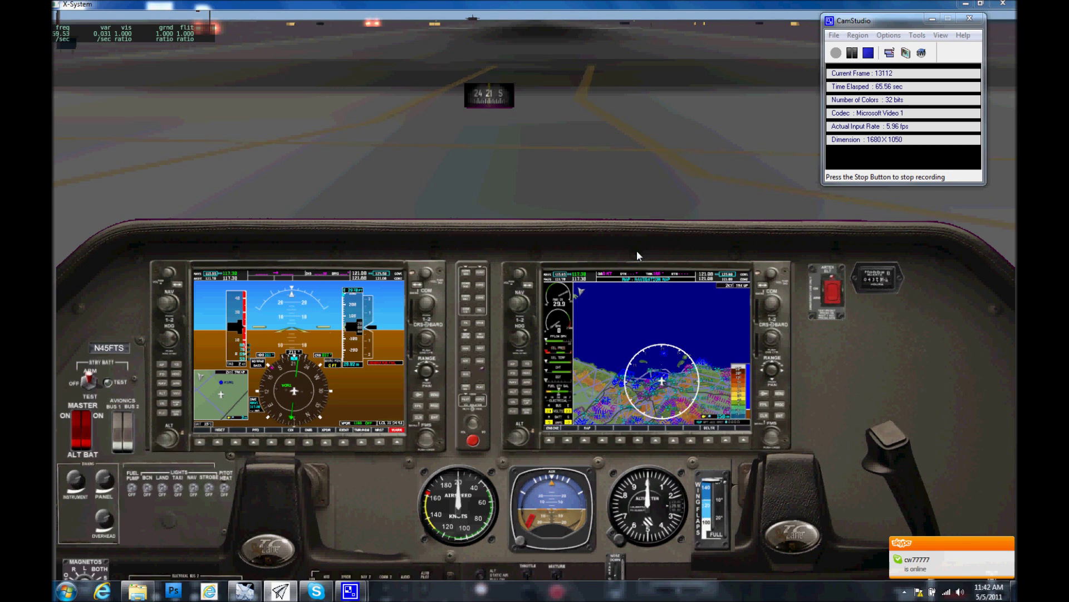
# - Close the Edit dialog and return the panel to windowed mode with Escape
pyautogui.click(837, 55)
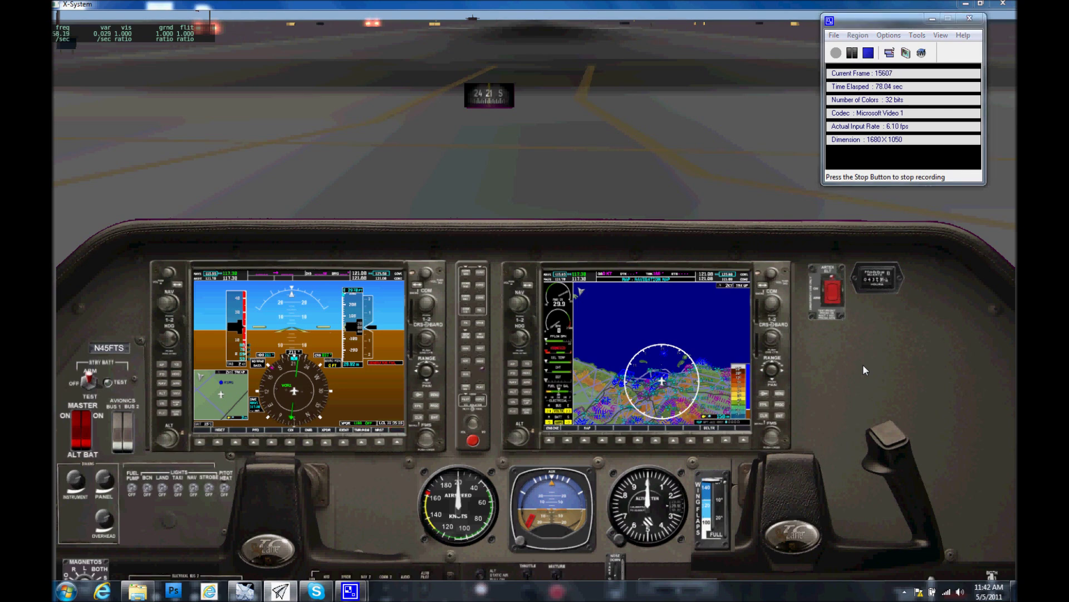
pyautogui.press('Escape')
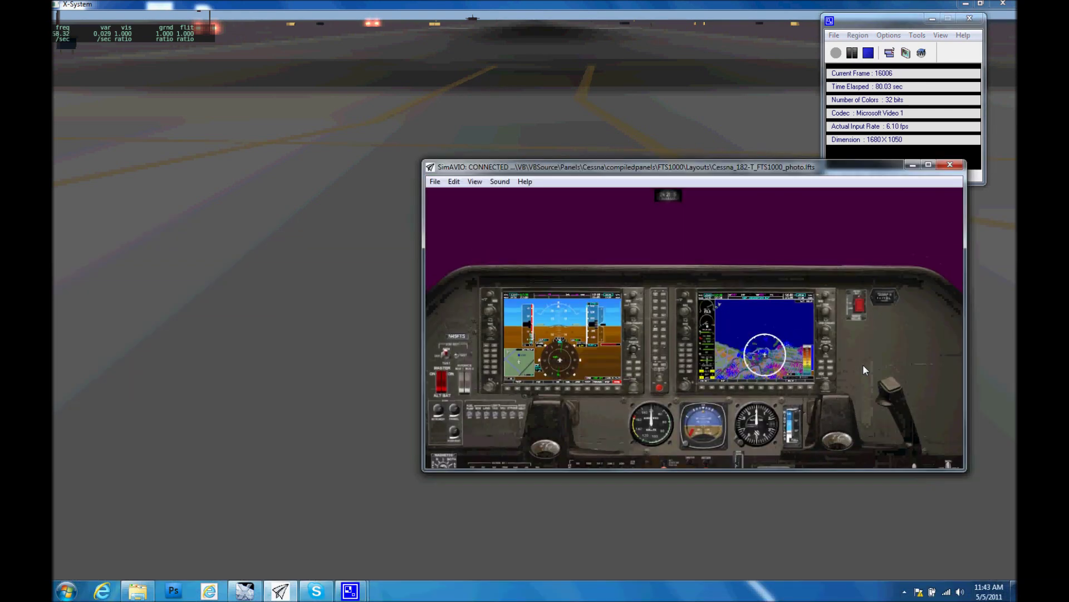
# - In Edit > Preferences, set Adjust Visual System Horizon to 5.0 and close the dialog
pyautogui.click(454, 182)
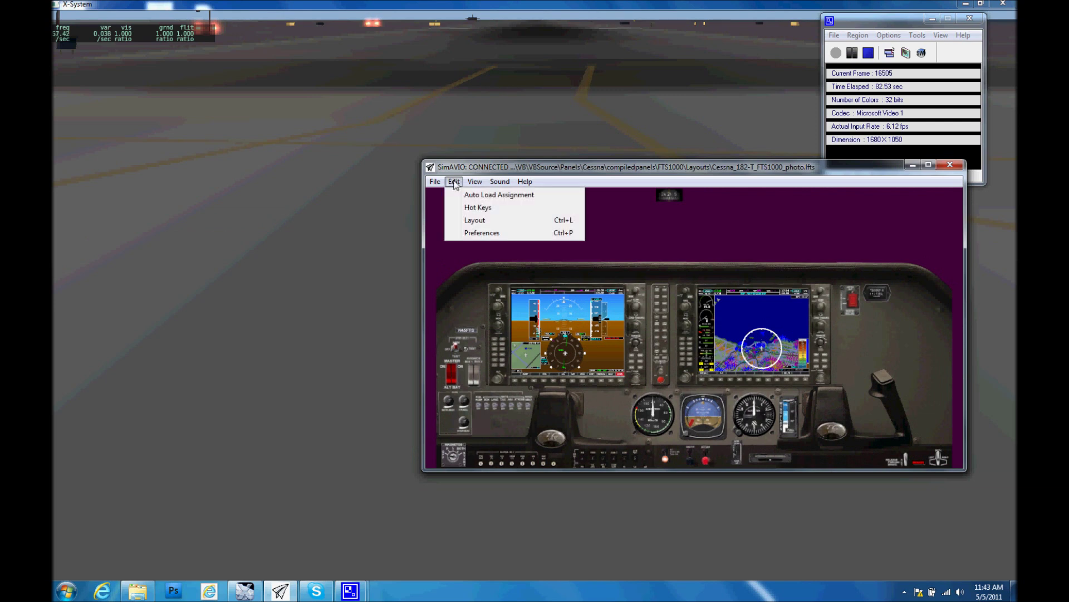
pyautogui.click(479, 233)
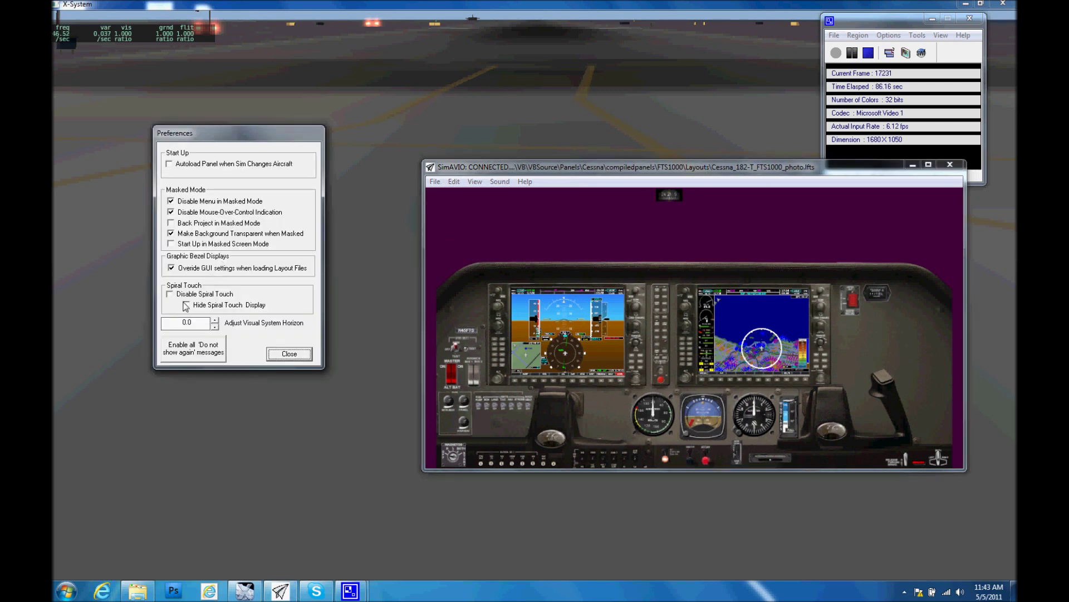
pyautogui.click(215, 330)
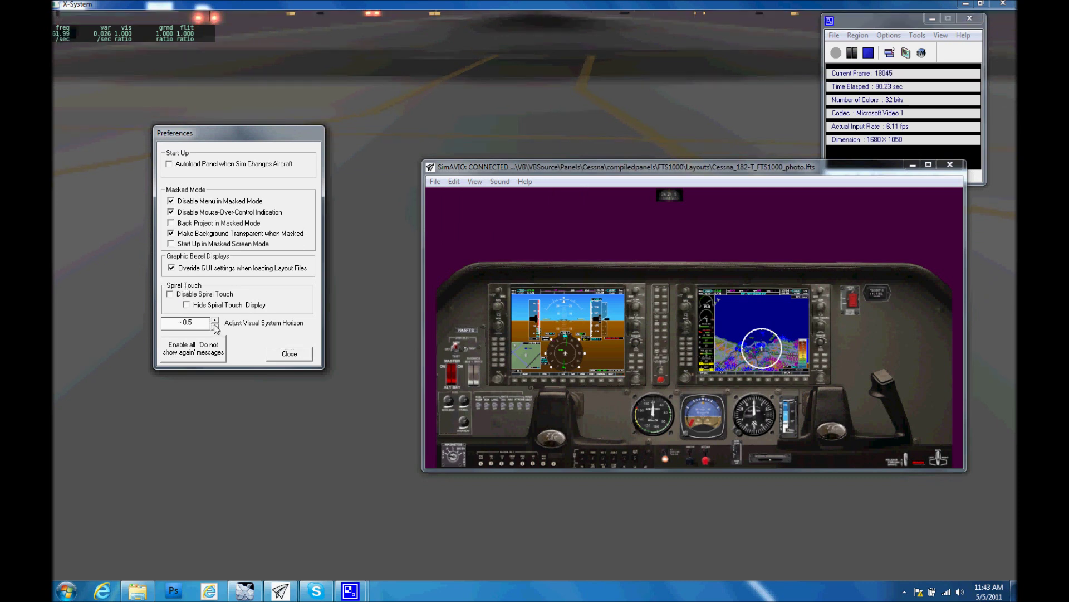
pyautogui.click(215, 321)
pyautogui.click(215, 321)
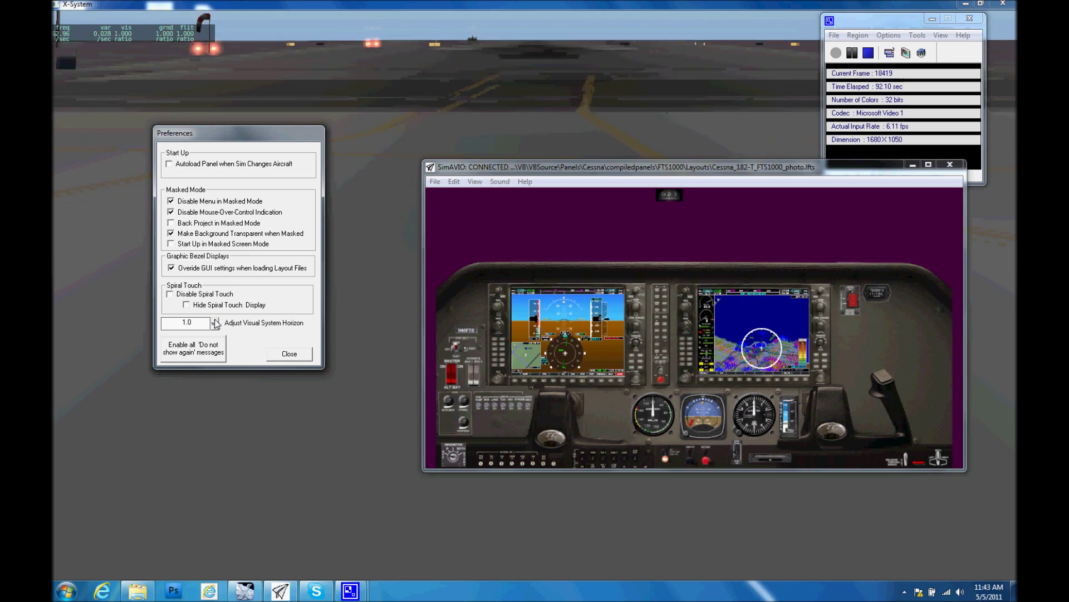
pyautogui.click(215, 321)
pyautogui.click(215, 321)
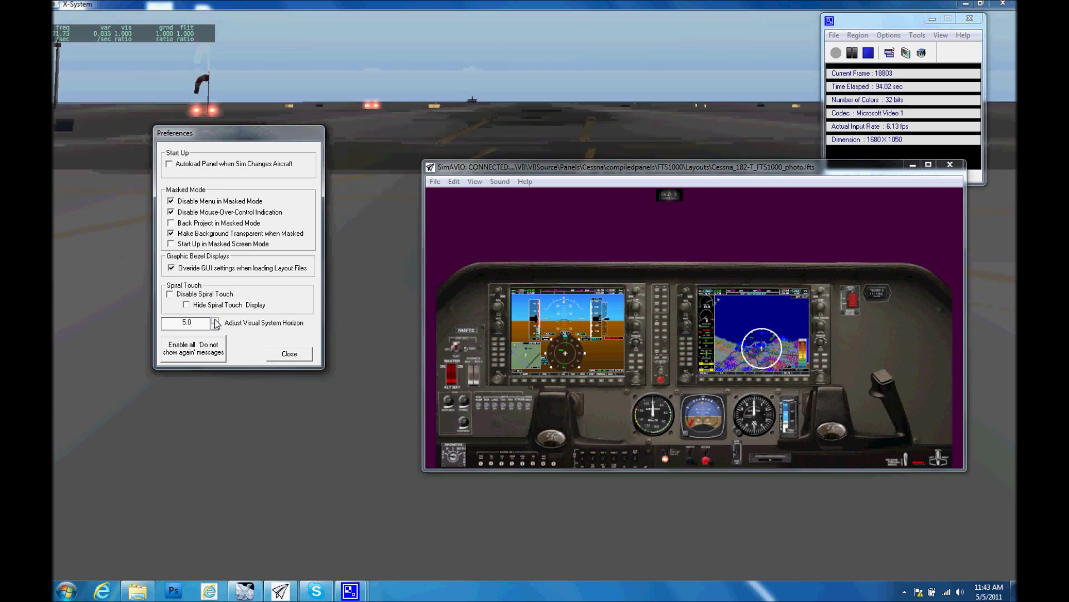
pyautogui.click(215, 320)
pyautogui.click(215, 321)
pyautogui.click(215, 321)
pyautogui.click(216, 320)
pyautogui.click(215, 321)
pyautogui.click(215, 321)
pyautogui.click(216, 327)
pyautogui.click(216, 327)
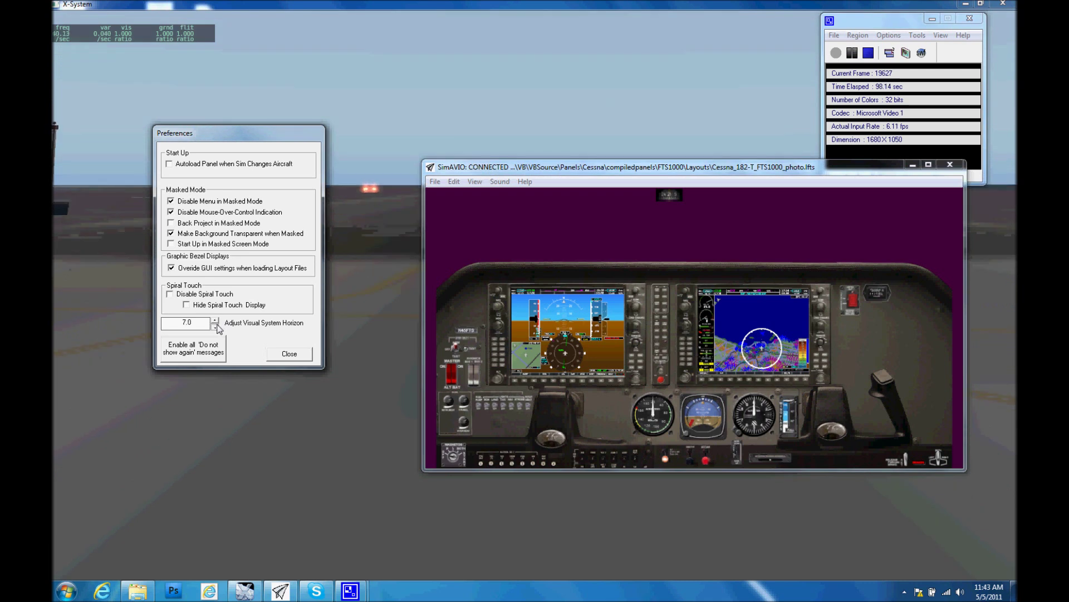
pyautogui.click(215, 327)
pyautogui.click(216, 327)
pyautogui.click(216, 327)
pyautogui.click(216, 327)
pyautogui.click(216, 327)
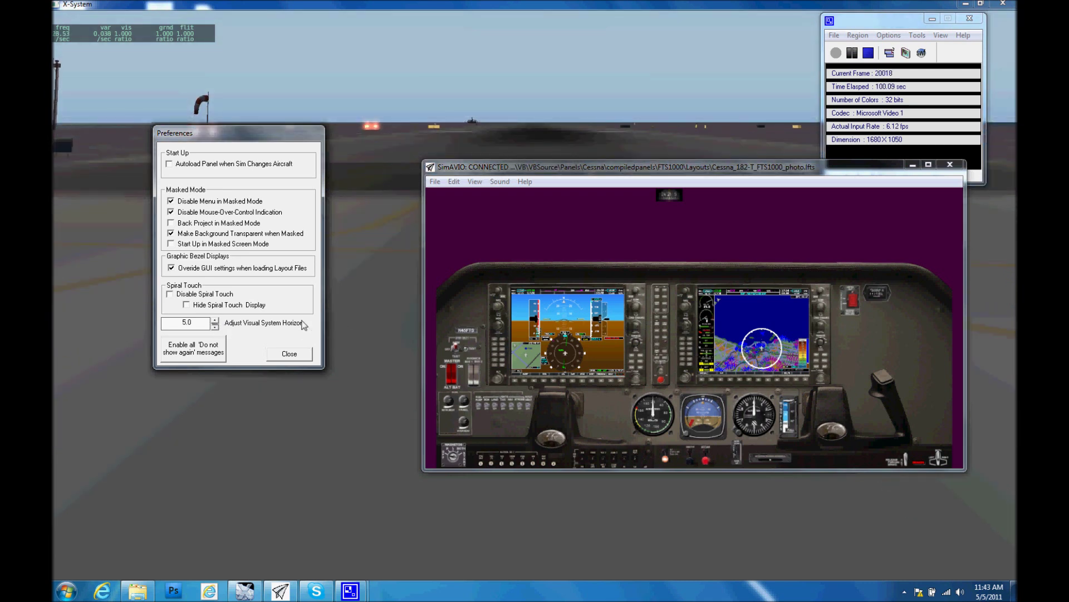
pyautogui.click(585, 231)
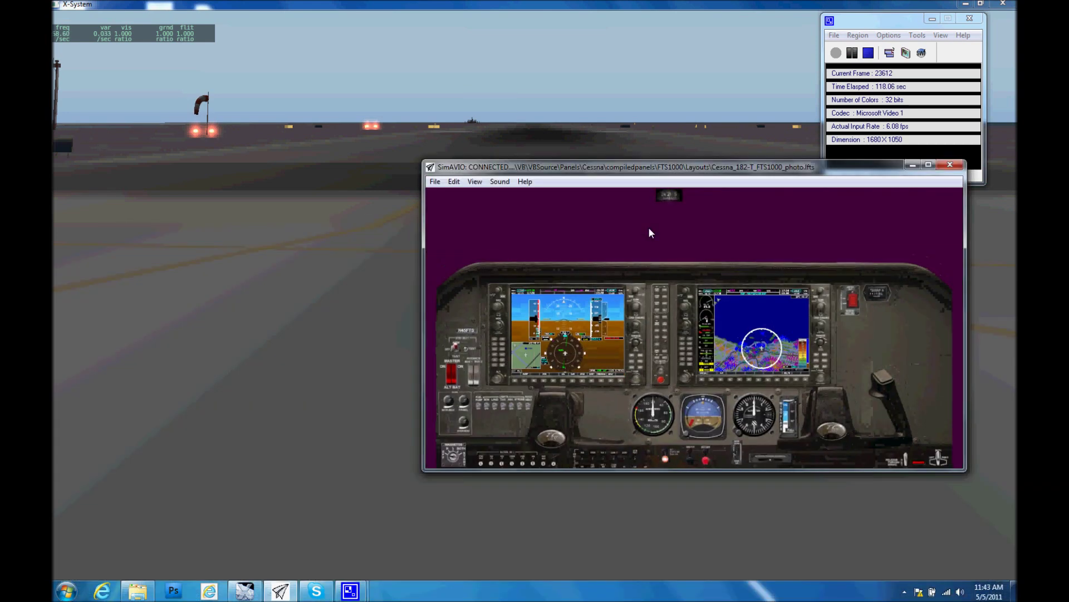
# - Load custom_layout.lfts and switch the cockpit panel to masked full-screen with F11
pyautogui.click(435, 182)
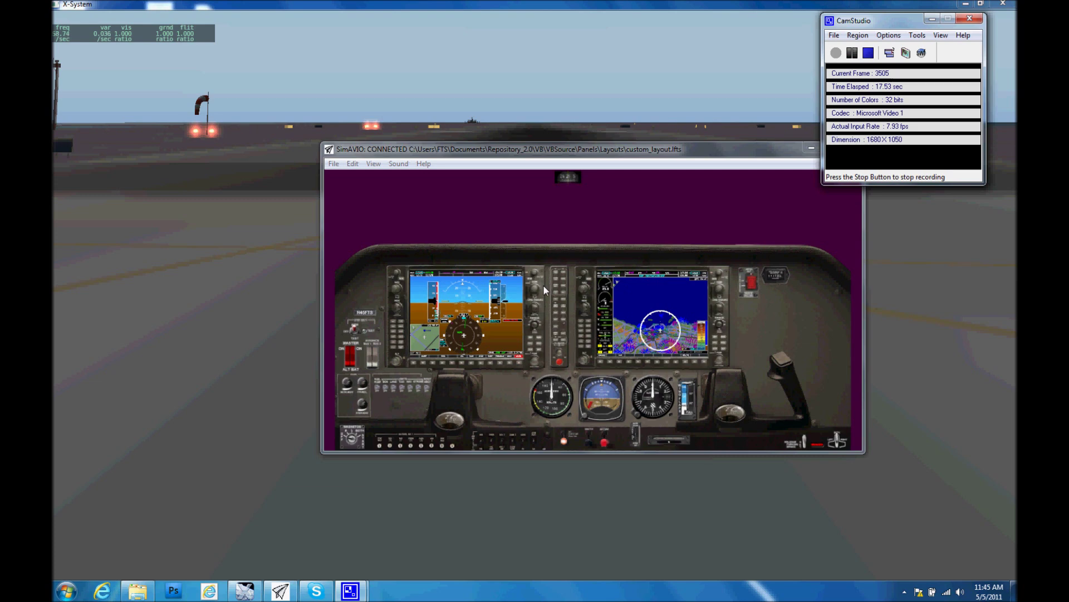
pyautogui.click(617, 233)
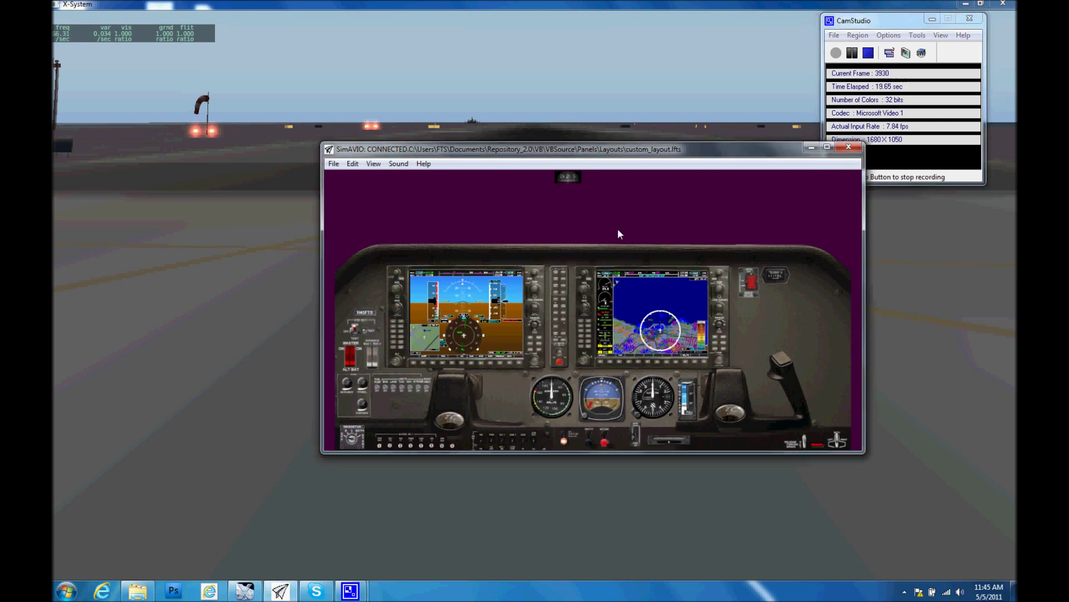
pyautogui.press('F11')
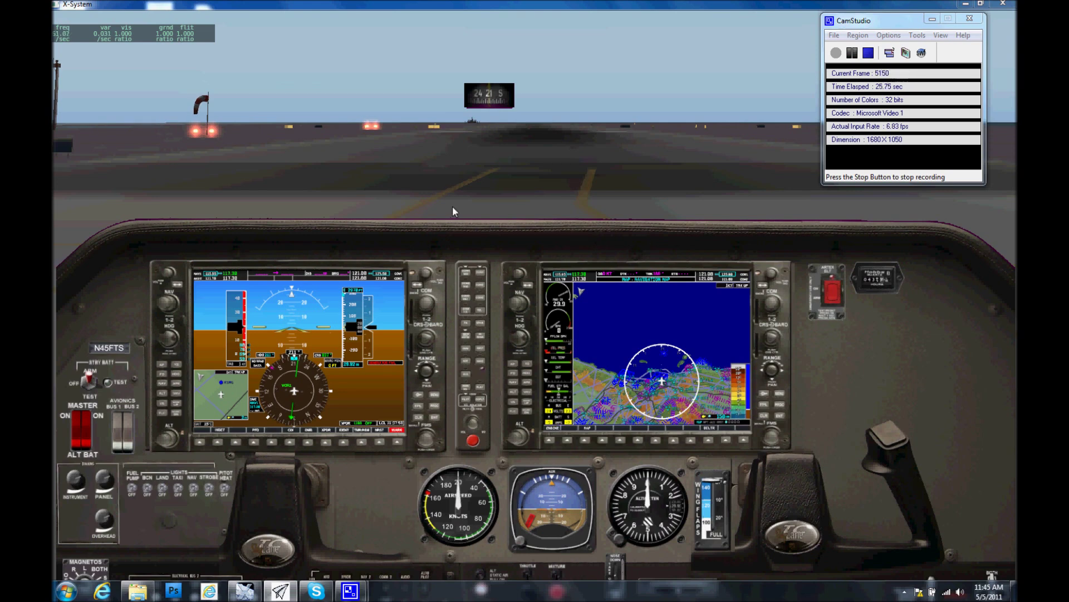
pyautogui.moveTo(146, 16)
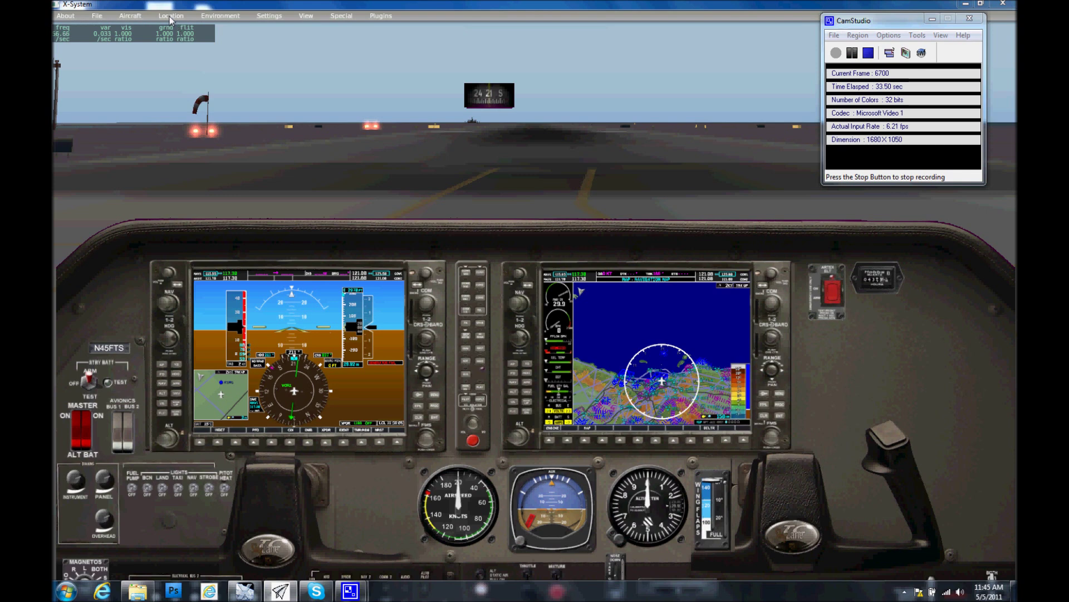
# - Check X-Plane's Aircraft menu, then bring the cockpit panel back over the sim
pyautogui.click(138, 16)
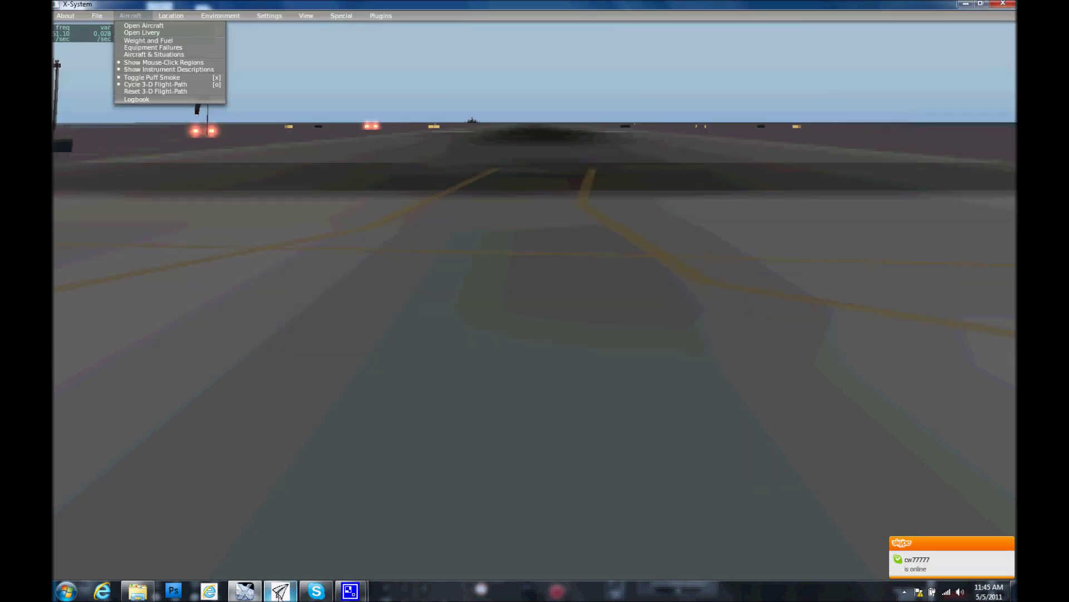
pyautogui.moveTo(282, 595)
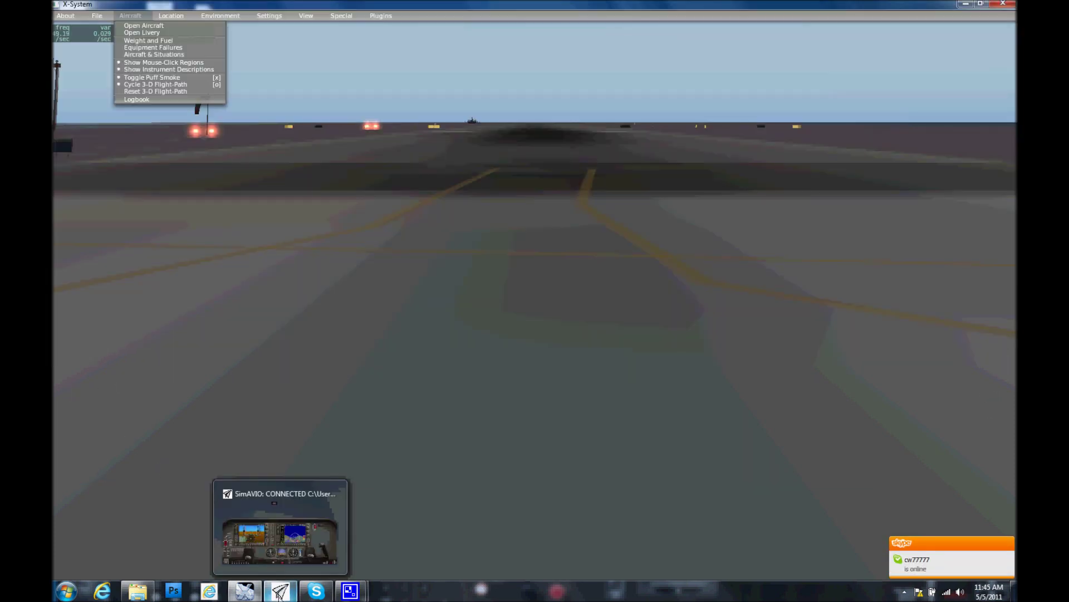
pyautogui.click(285, 549)
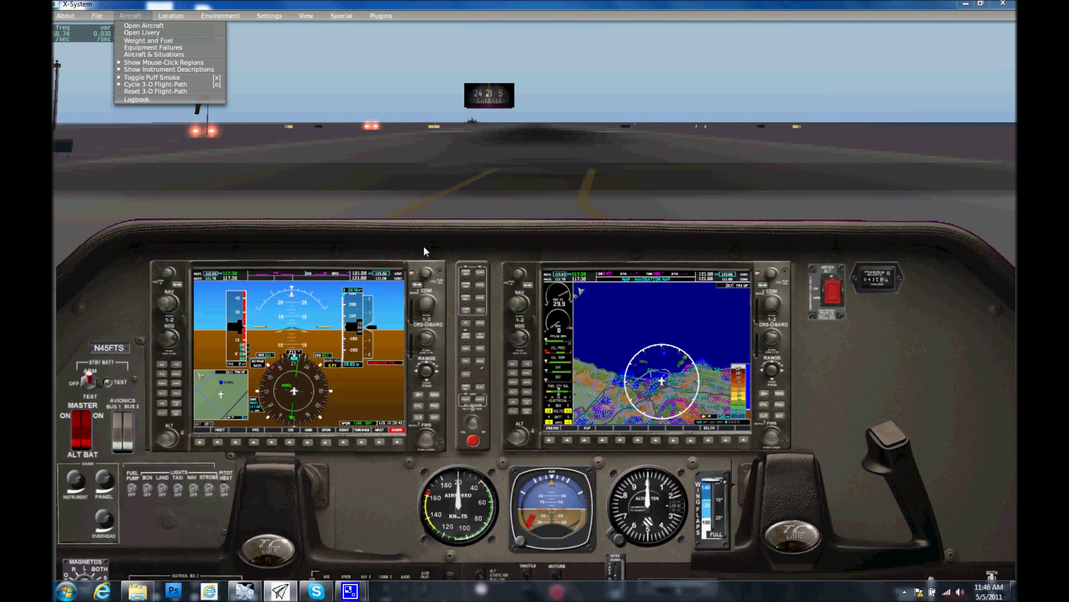
# - Open X-Plane's Settings > Rendering Options
pyautogui.click(266, 17)
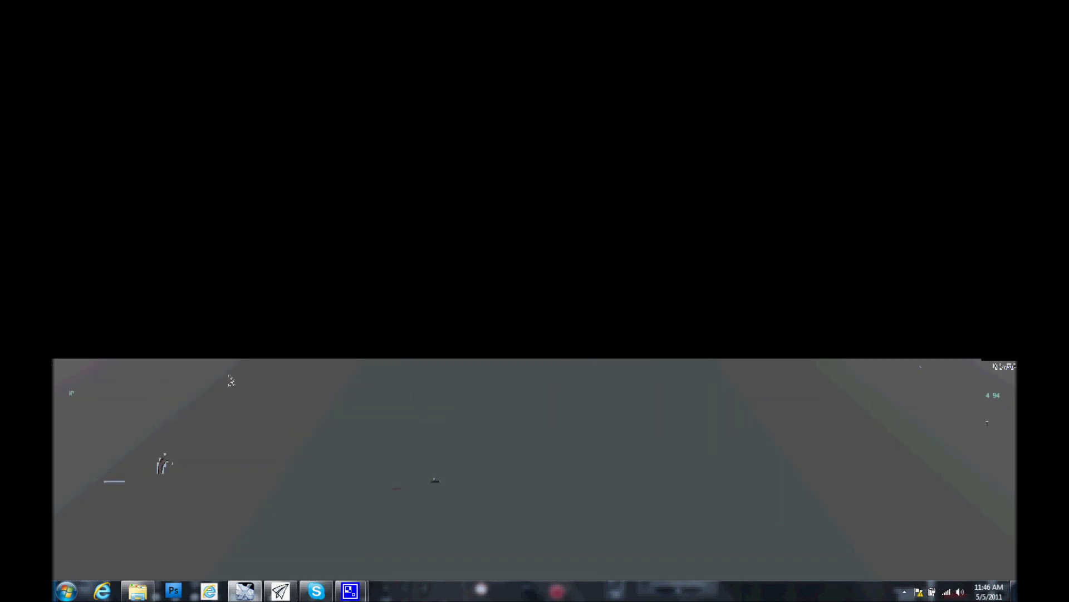
pyautogui.click(266, 15)
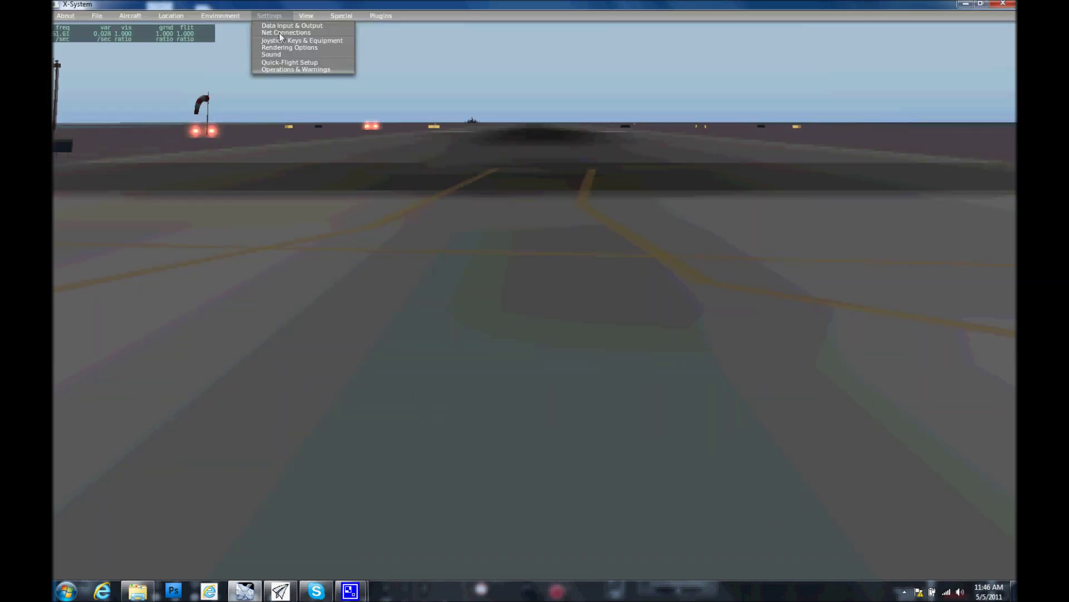
pyautogui.click(285, 48)
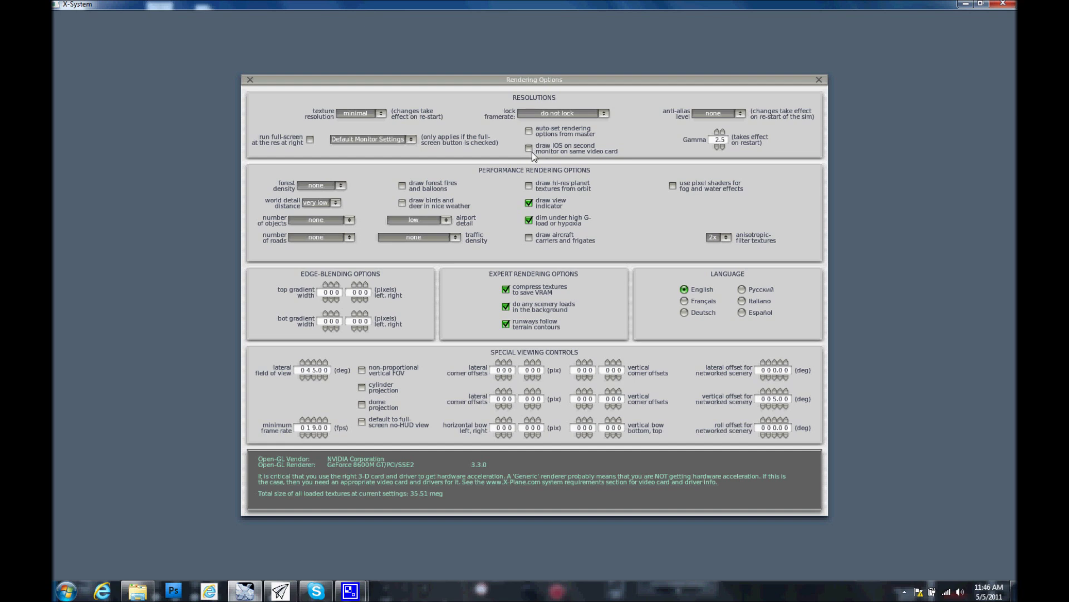
# - Close the Rendering Options dialog after reviewing texture and field-of-view values
pyautogui.click(250, 80)
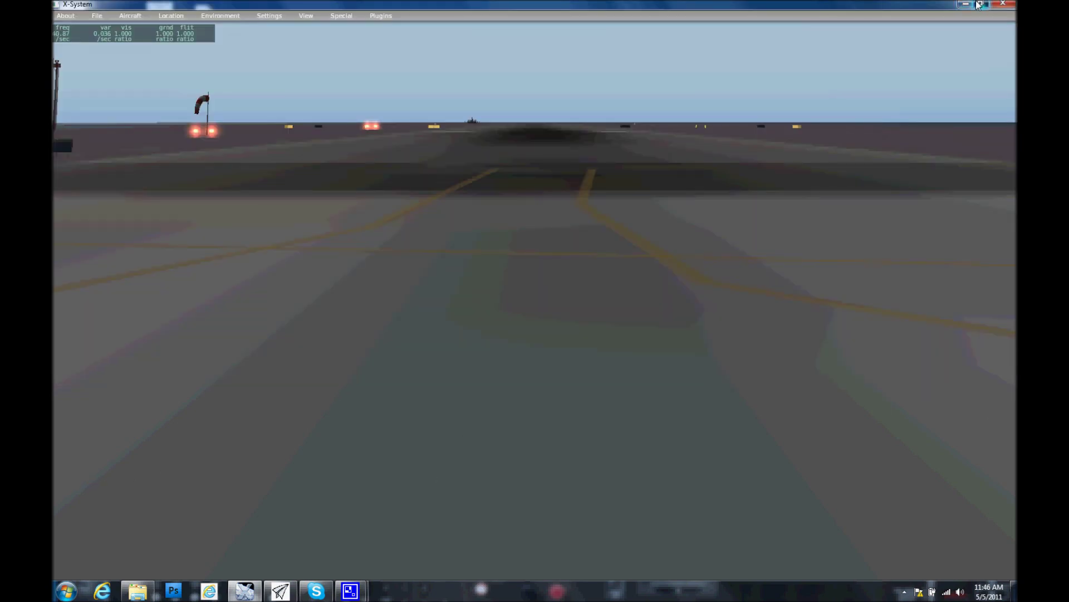
# - Restore X-Plane to a smaller window and open the desktop's Screen resolution settings (1680 × 1050)
pyautogui.click(981, 4)
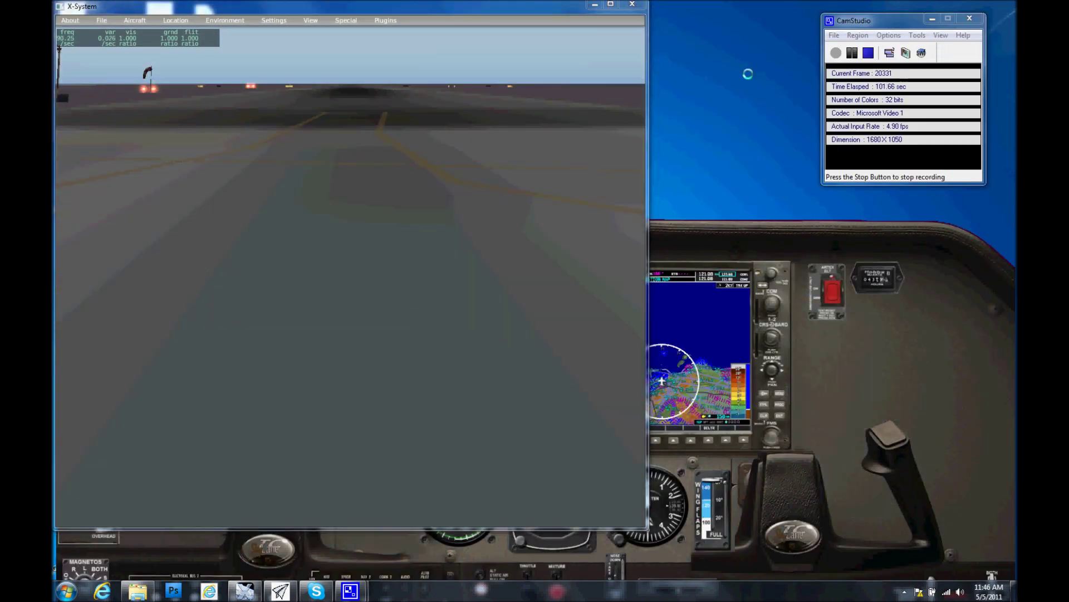
pyautogui.rightClick(749, 82)
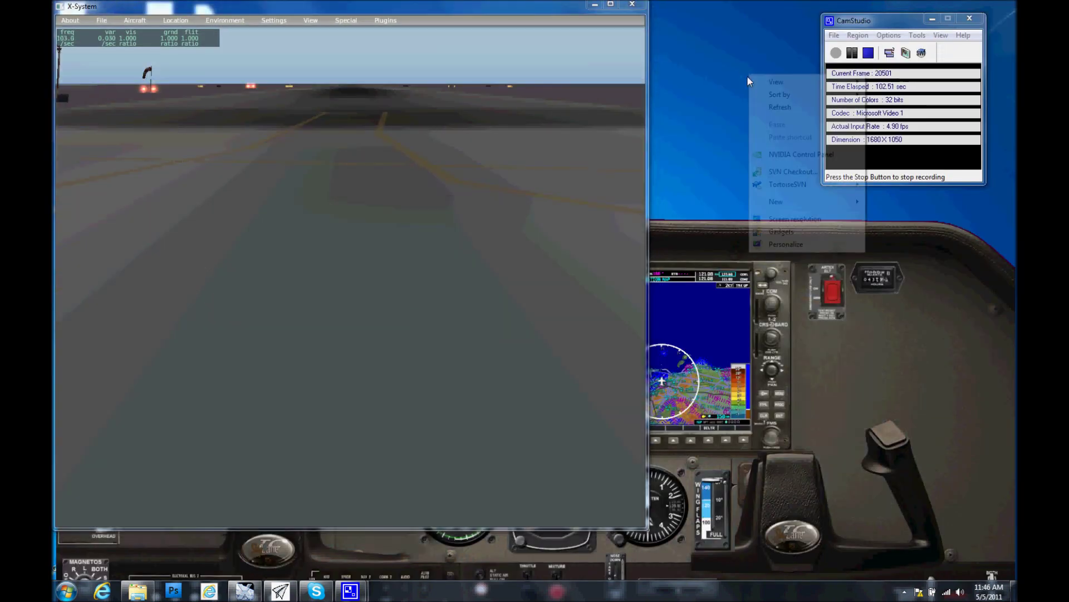
pyautogui.click(793, 222)
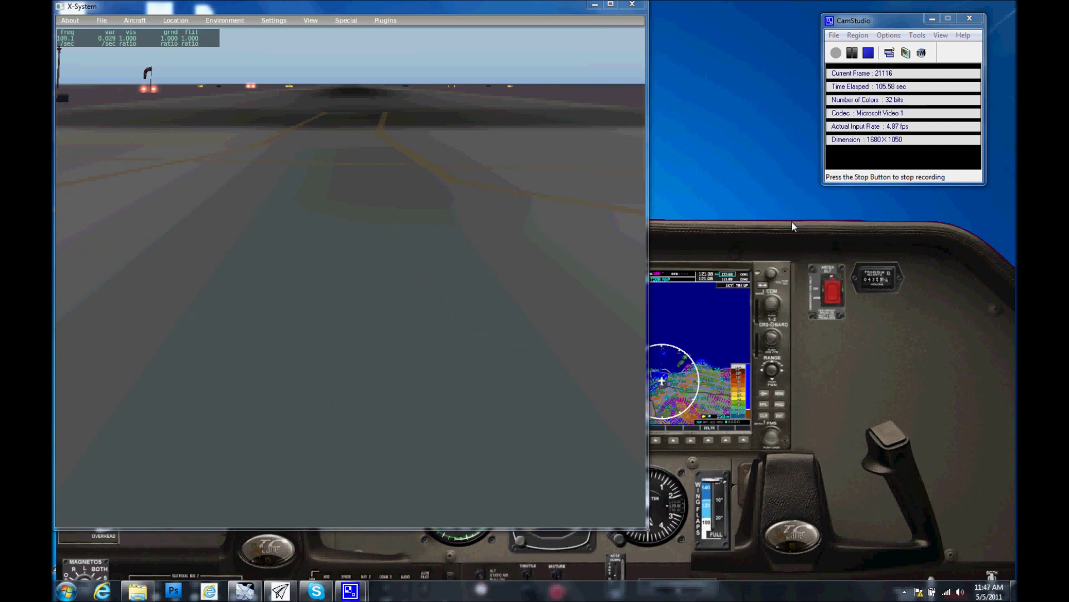